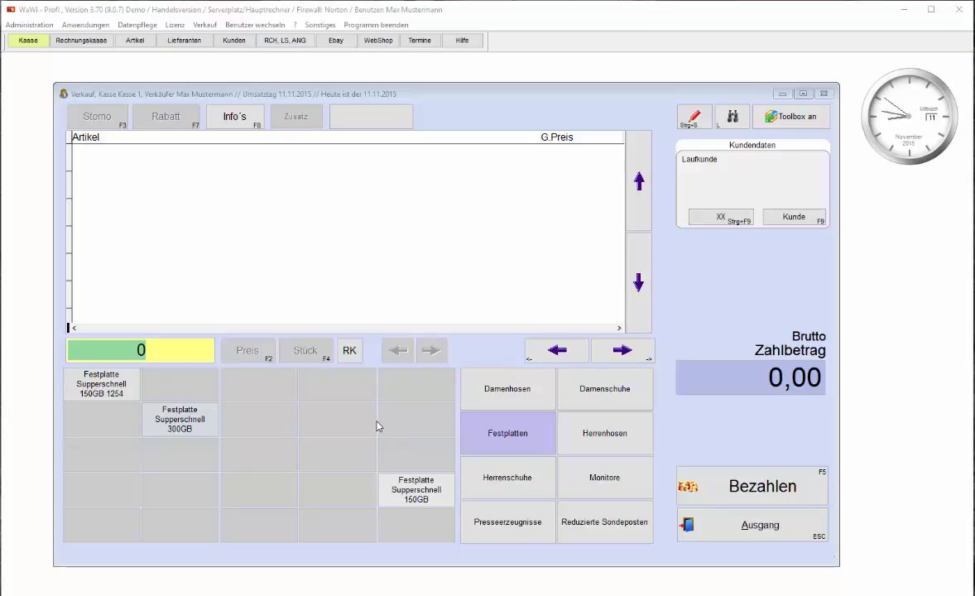
Add one Herrenhose "Kalte Tage" from the Herrenhosen group to the sale despite insufficient stock, and void it again.
left_click(529, 403)
left_click(581, 384)
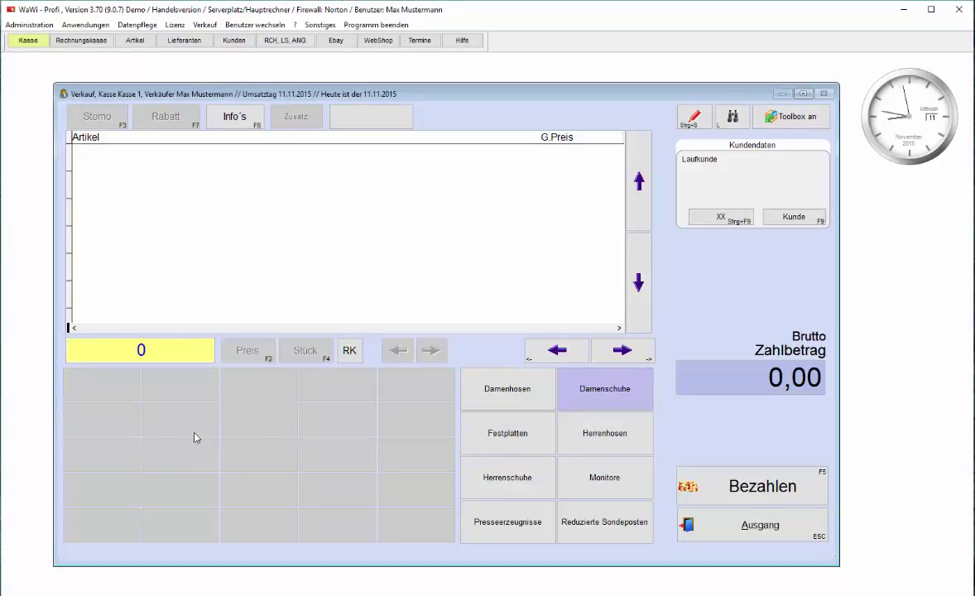
left_click(581, 440)
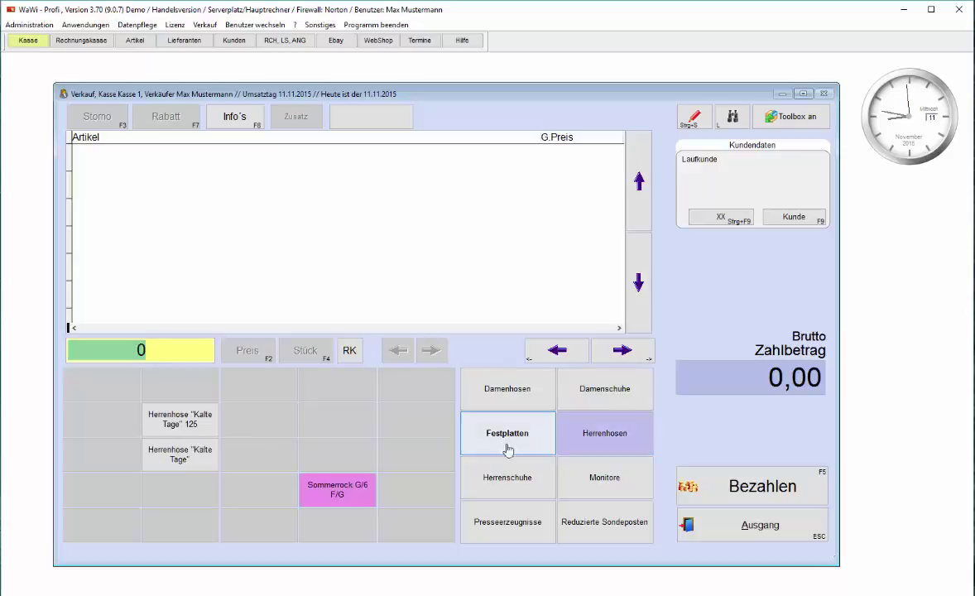
left_click(189, 462)
left_click(629, 443)
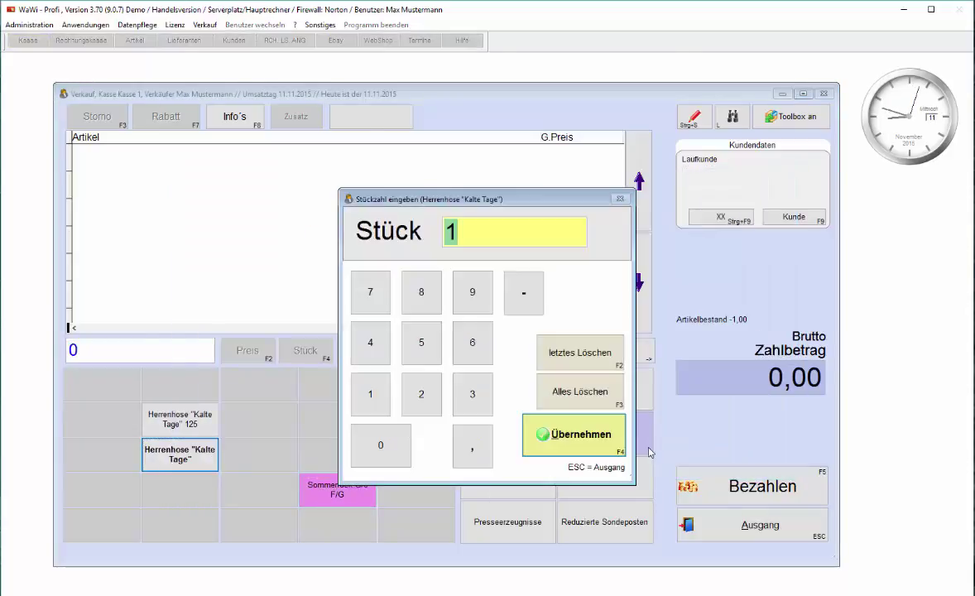
left_click(567, 451)
left_click(592, 452)
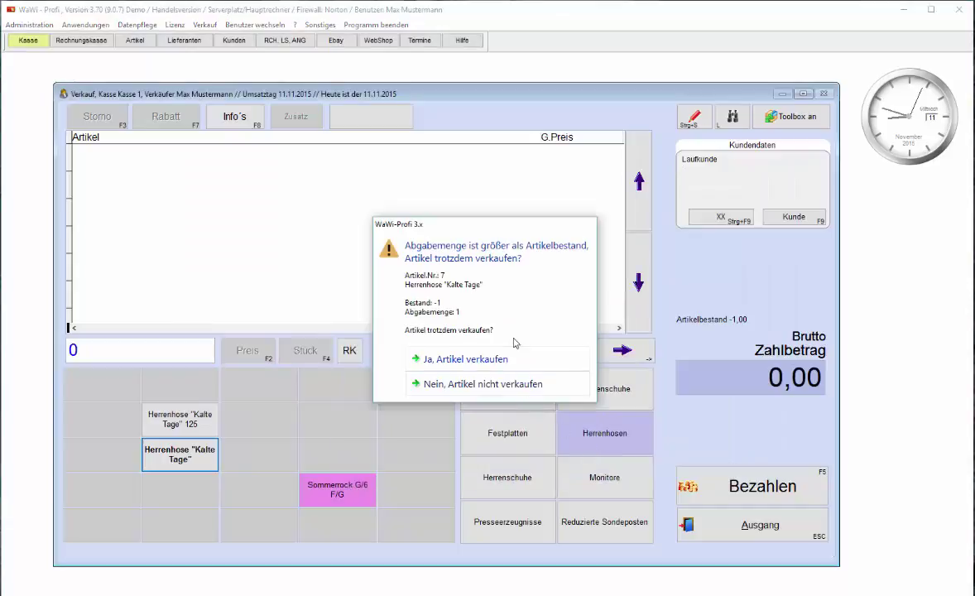
left_click(463, 351)
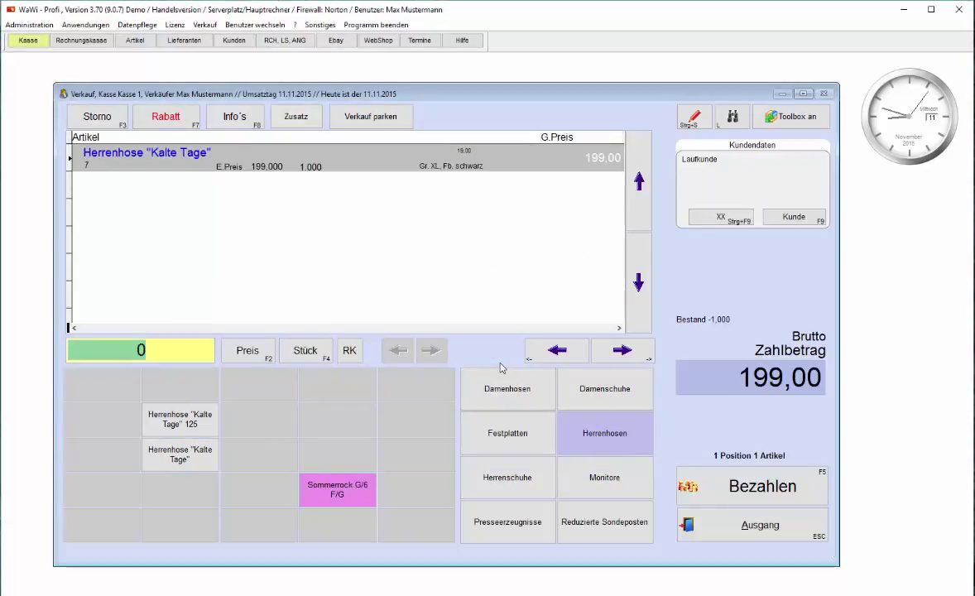
left_click(91, 118)
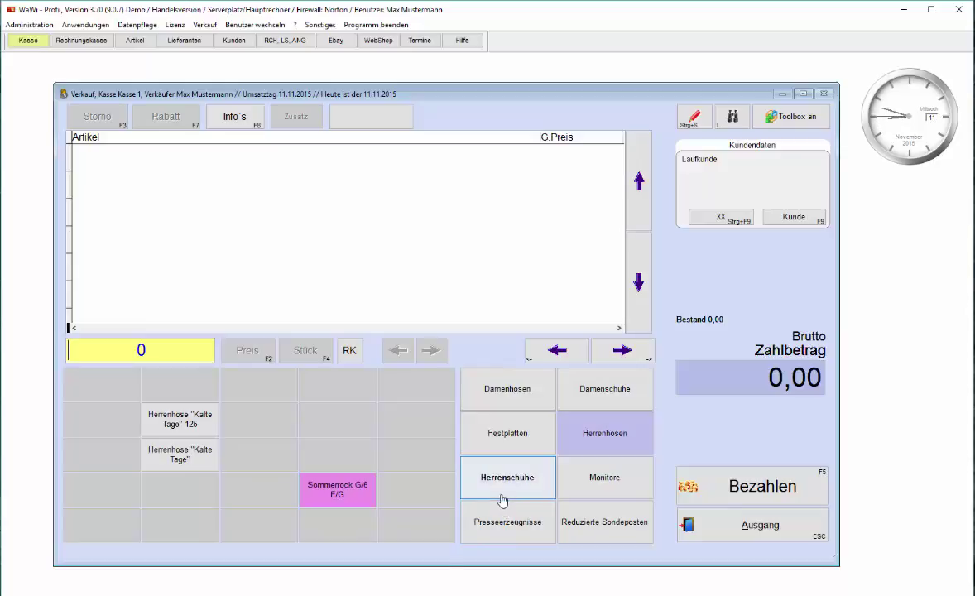
Leave the cash register and open the quick key assignment (Schnelltastenbelegung) for sales in the system settings.
left_click(755, 530)
left_click(477, 437)
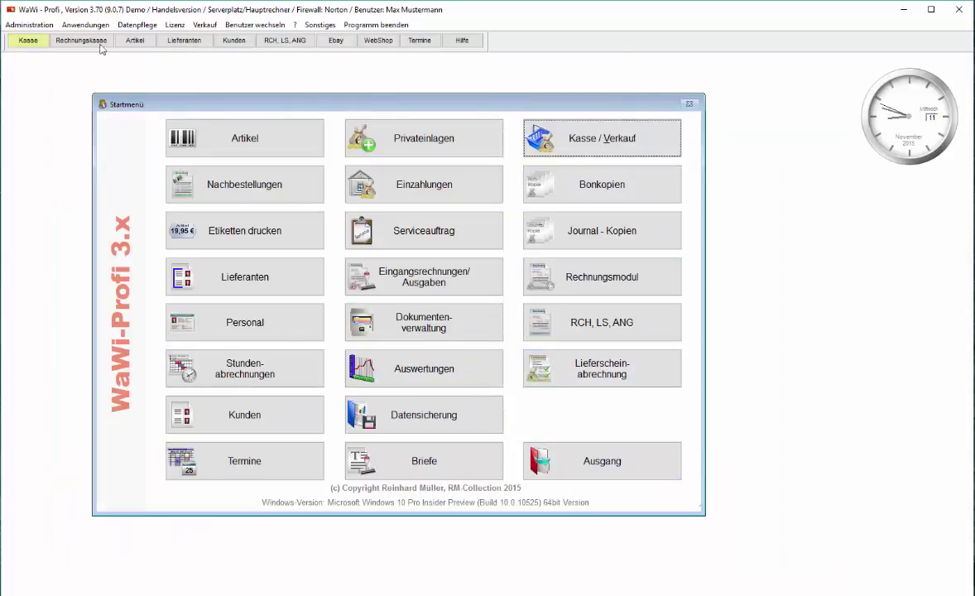
left_click(48, 25)
mouse_move(48, 38)
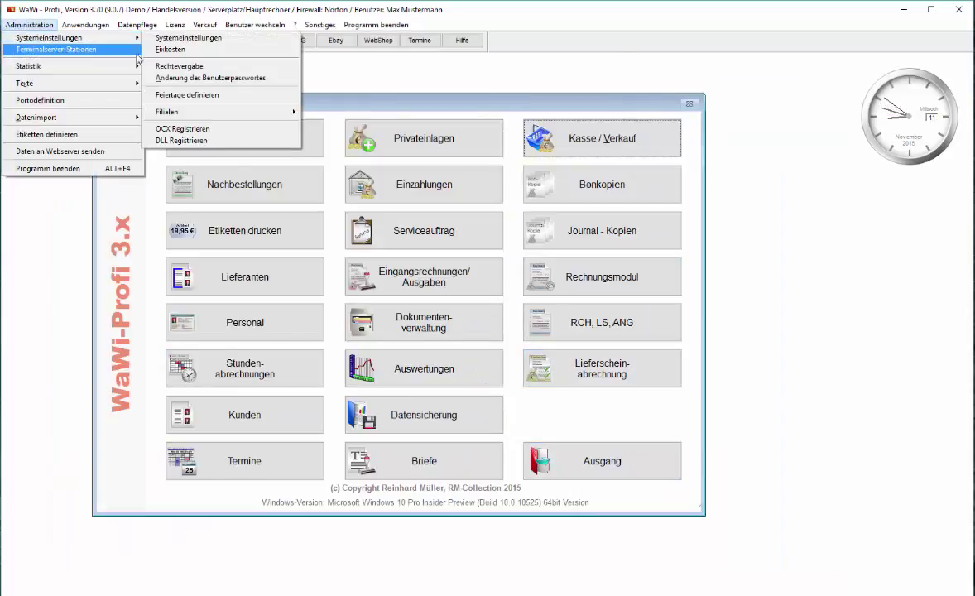
left_click(190, 37)
left_click(343, 110)
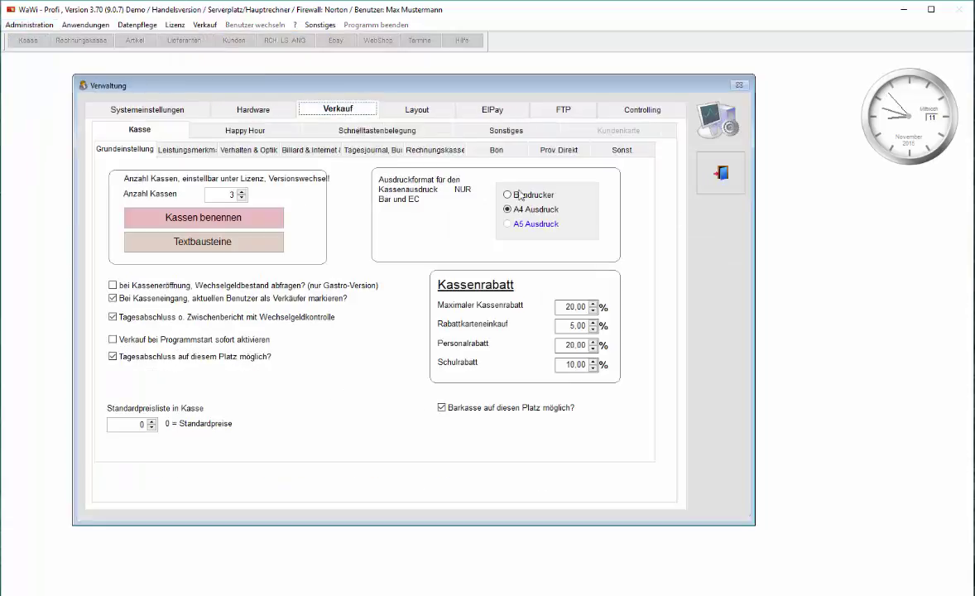
left_click(358, 130)
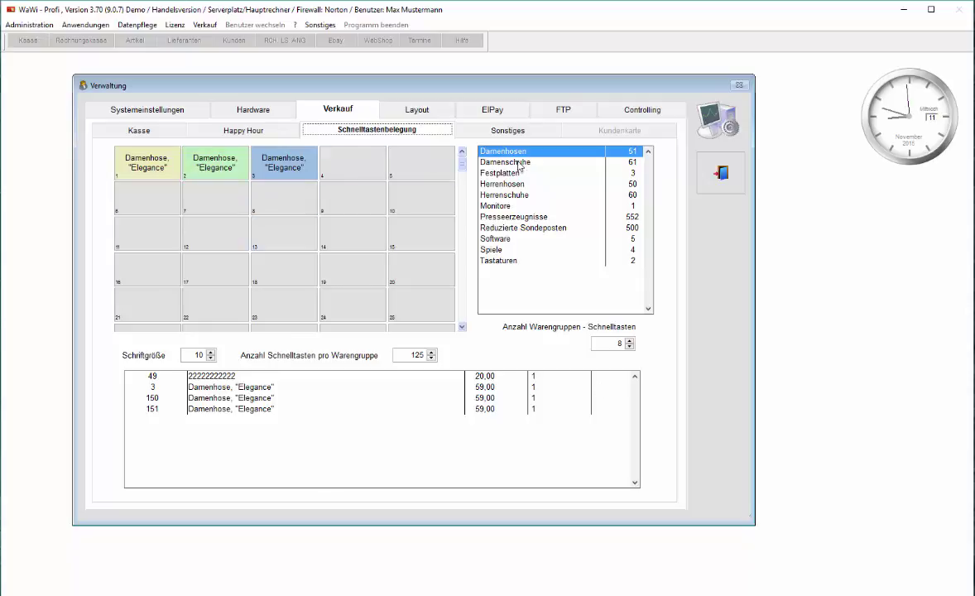
Browse the product groups and assign article 410, "Die lustigen Kämpfer II 1/2", to quick key 22 of the Spiele group.
left_click(504, 205)
left_click(500, 163)
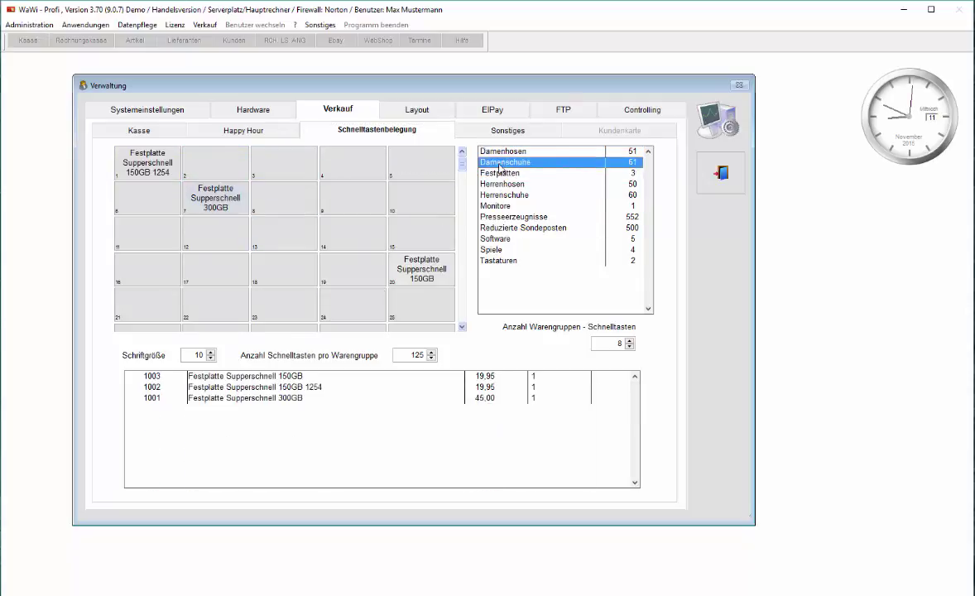
left_click(501, 184)
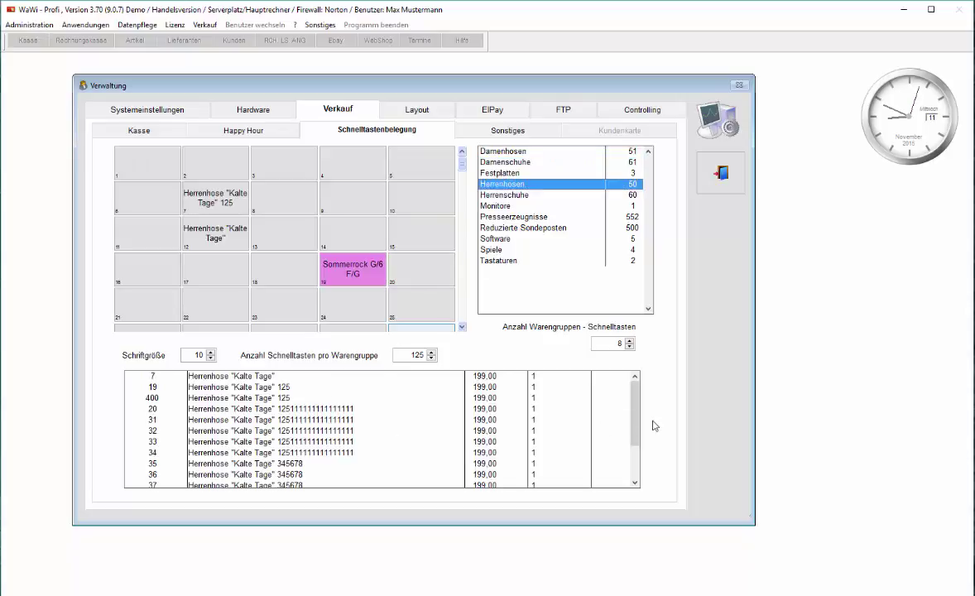
mouse_move(634, 410)
left_mouse_down()
mouse_move(637, 475)
mouse_move(634, 404)
left_mouse_up()
left_click(501, 206)
left_click(510, 250)
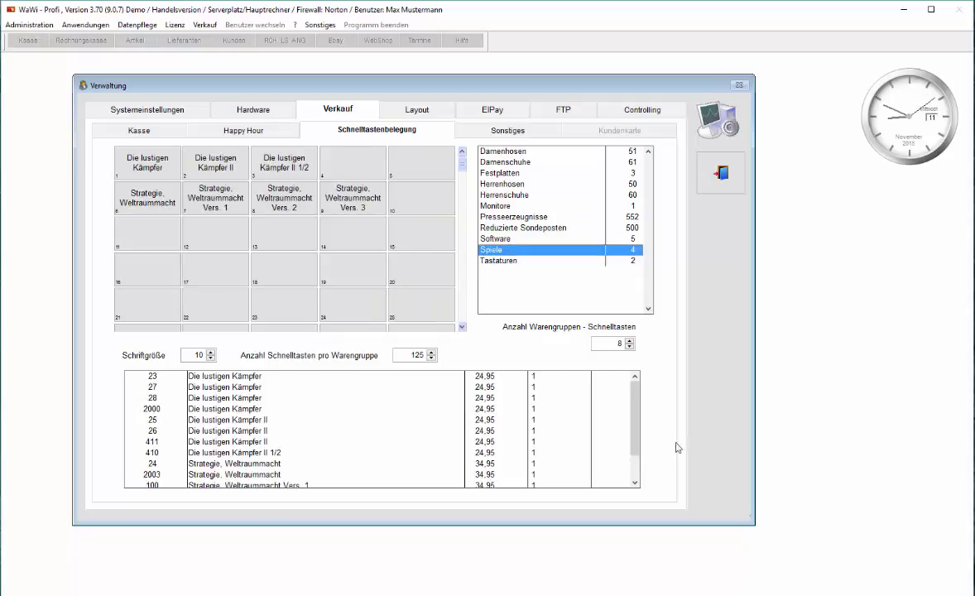
scroll(583, 406, "down", 1)
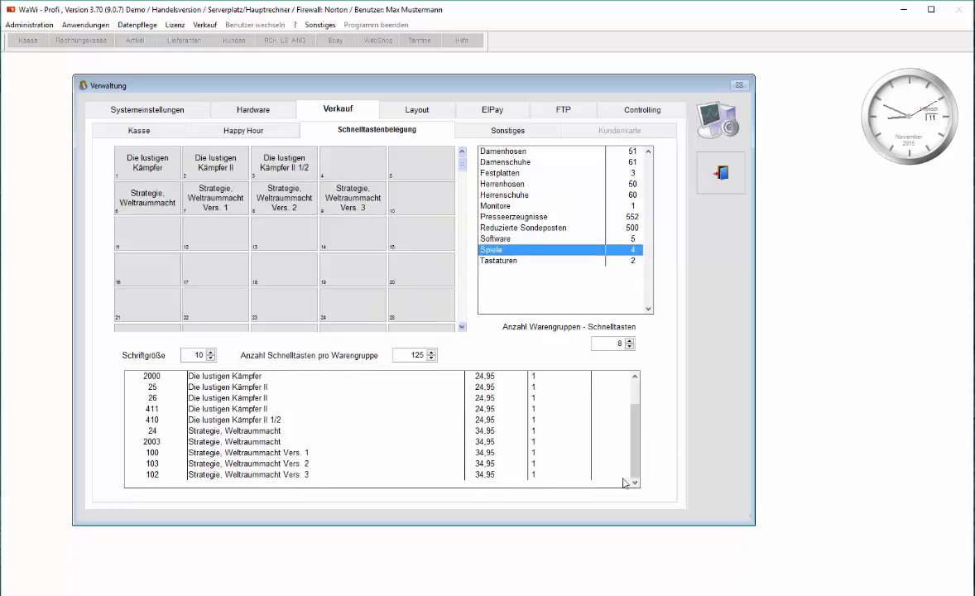
left_click(217, 420)
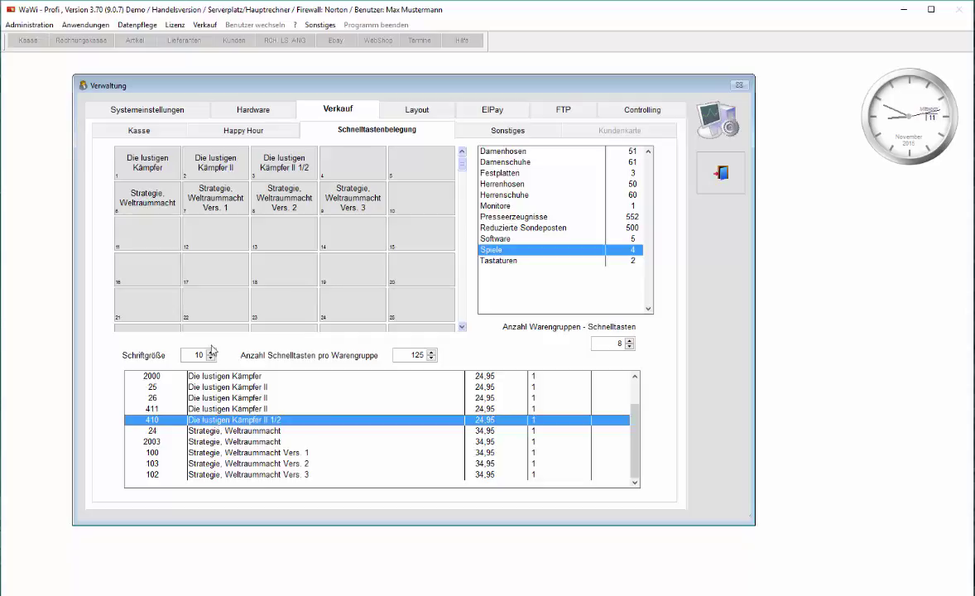
left_click_drag(217, 424, 218, 308)
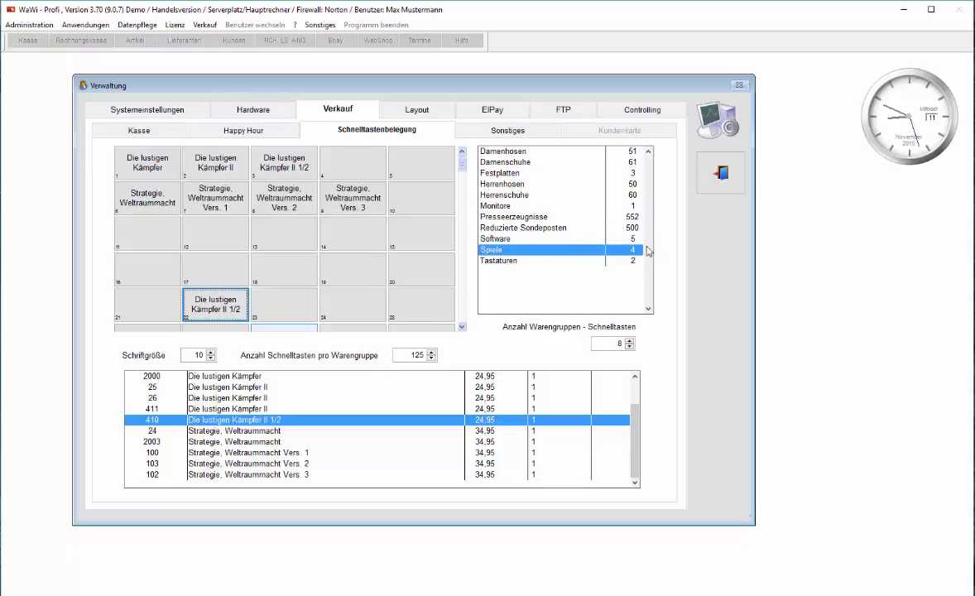
Switch to the Monitore product group and clear its existing quick key assignments.
left_click(536, 238)
key("Up")
key("Up")
key("Up")
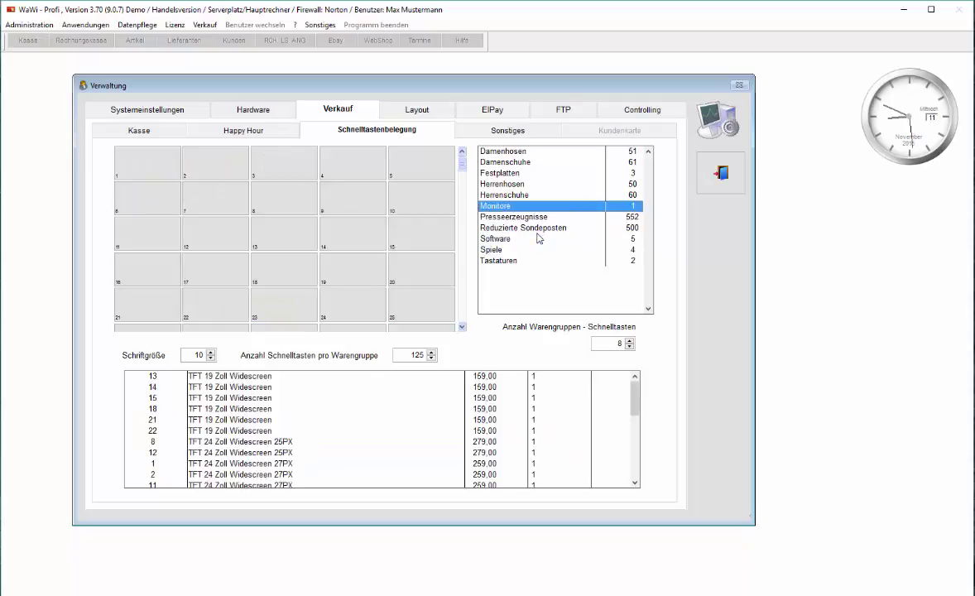
key("Down")
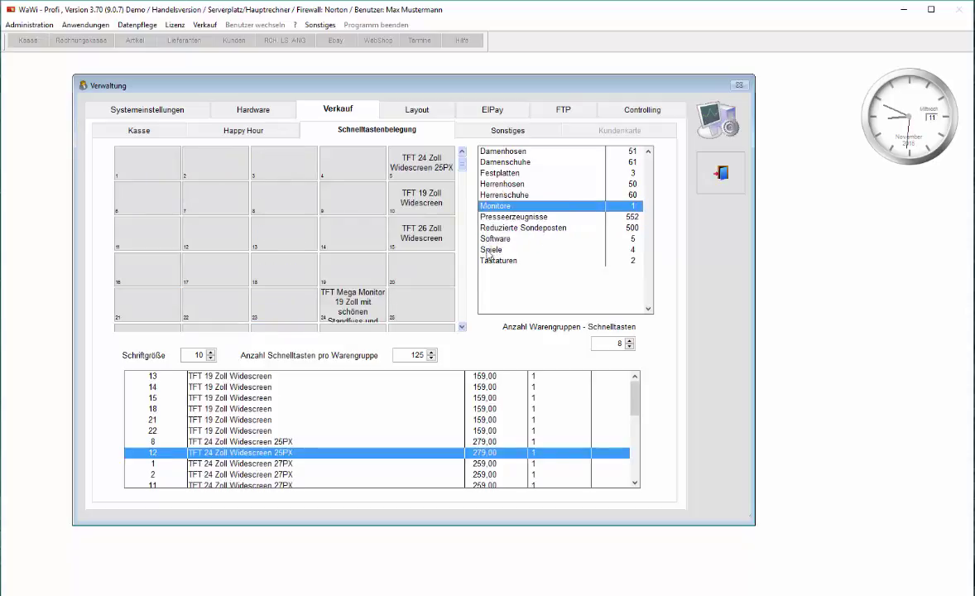
left_click_drag(634, 398, 635, 428)
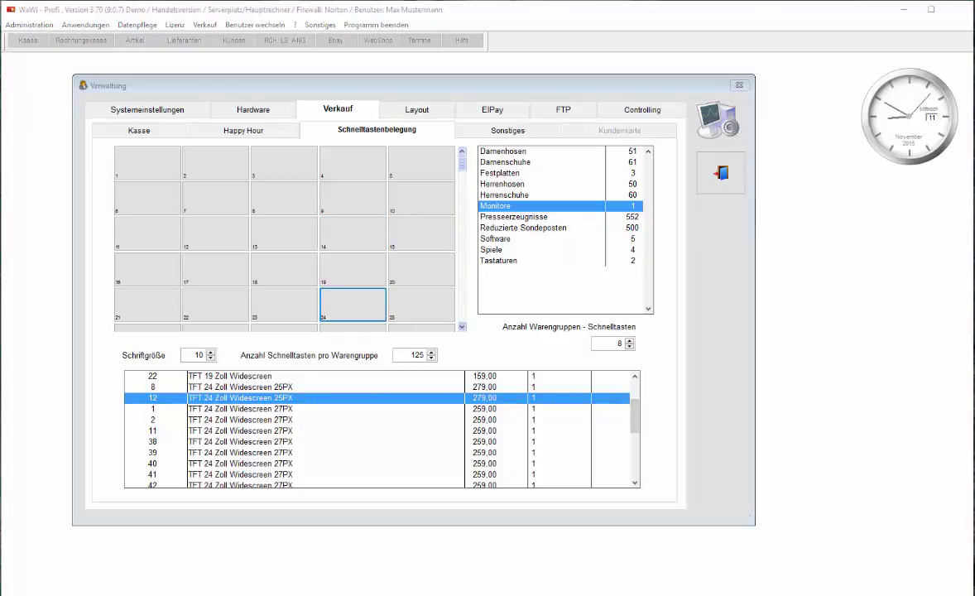
Assign all articles of the Monitore product group to its quick keys at once and check the filled key grid.
left_click(505, 193)
left_click(508, 206)
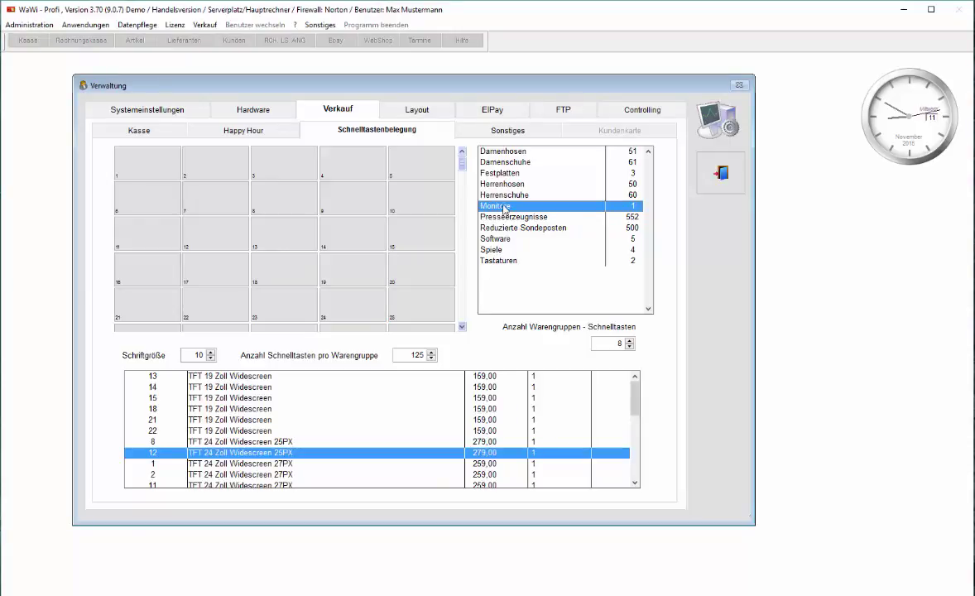
right_click(505, 207)
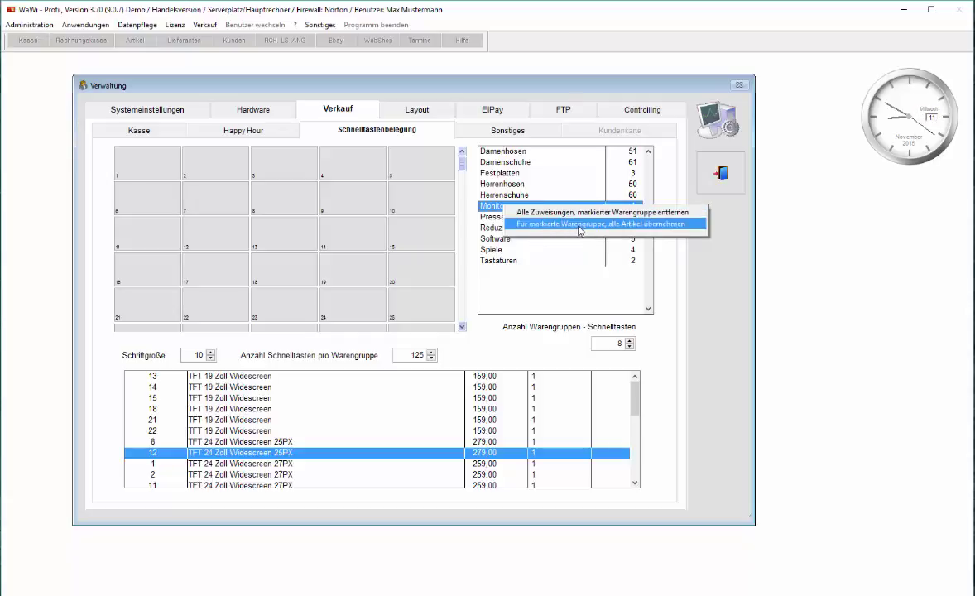
left_click(524, 226)
left_click(463, 317)
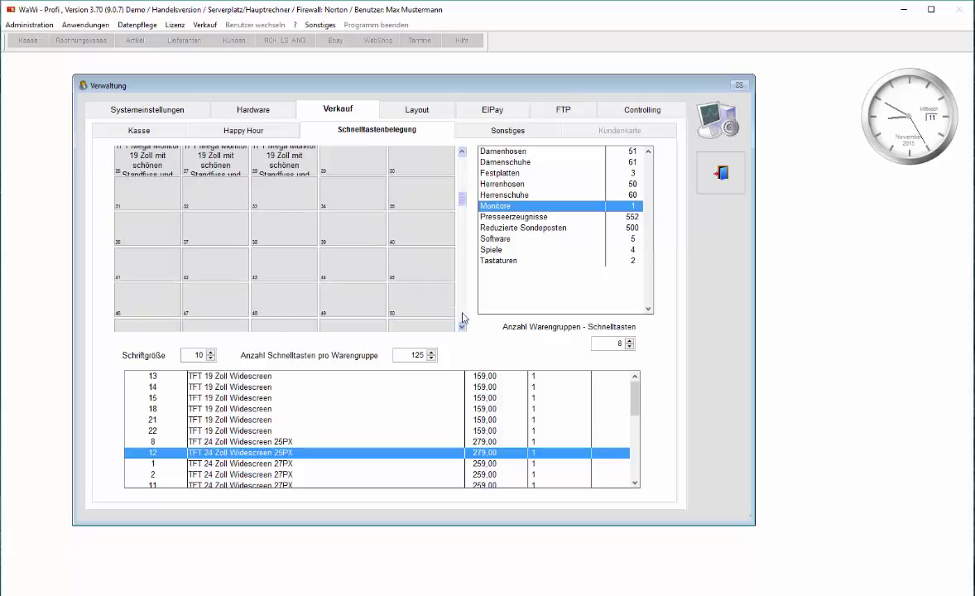
scroll(289, 165, "up", 5)
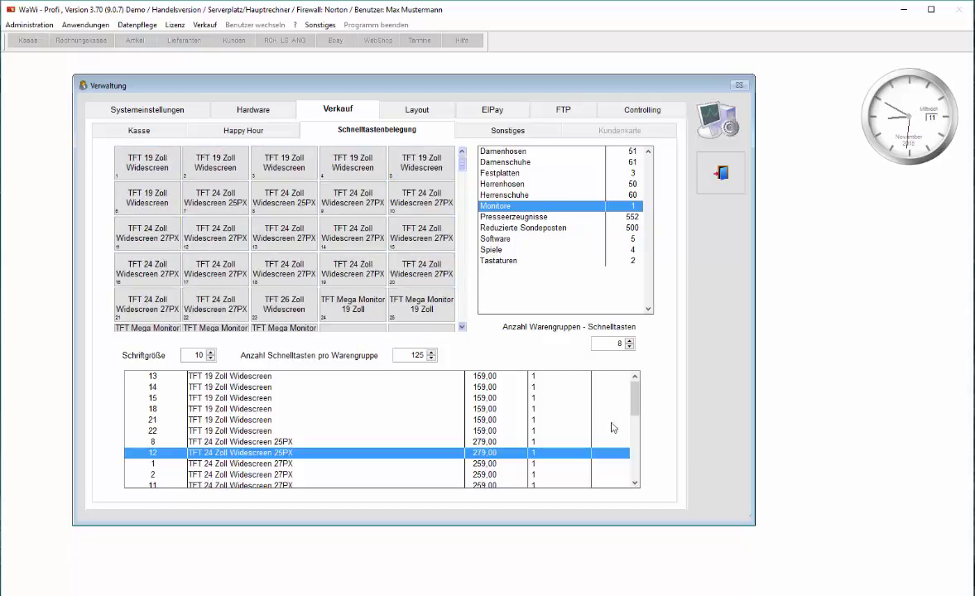
Remove all quick key assignments of the Monitore group and assign all its articles again.
mouse_move(637, 409)
left_mouse_down()
mouse_move(630, 460)
mouse_move(630, 398)
left_mouse_up()
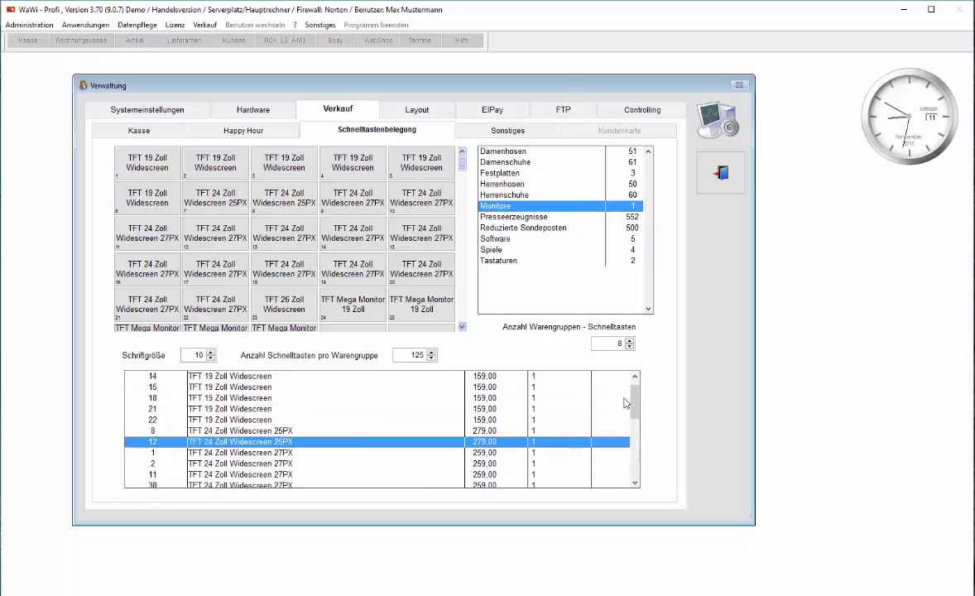
left_click(623, 391)
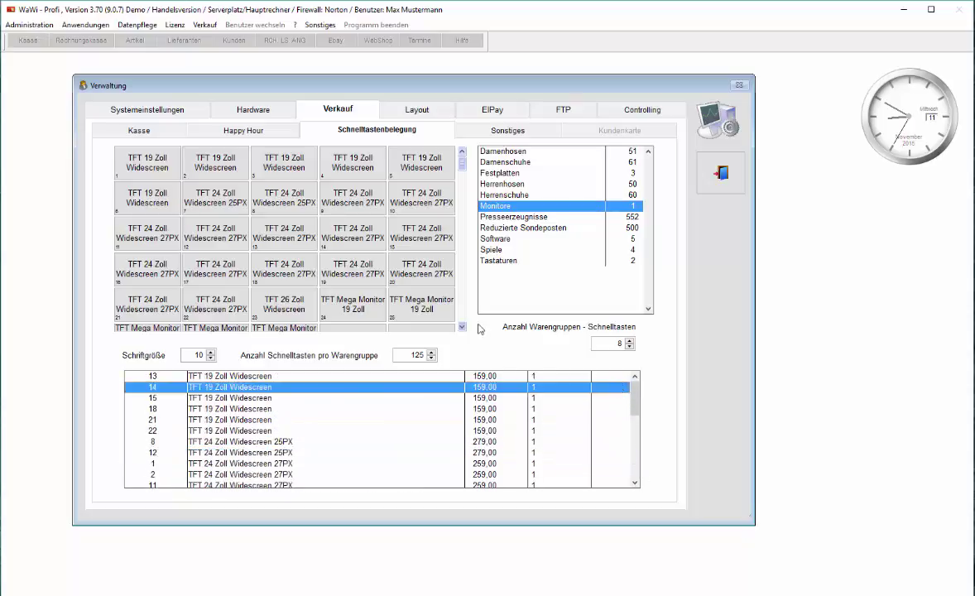
right_click(507, 209)
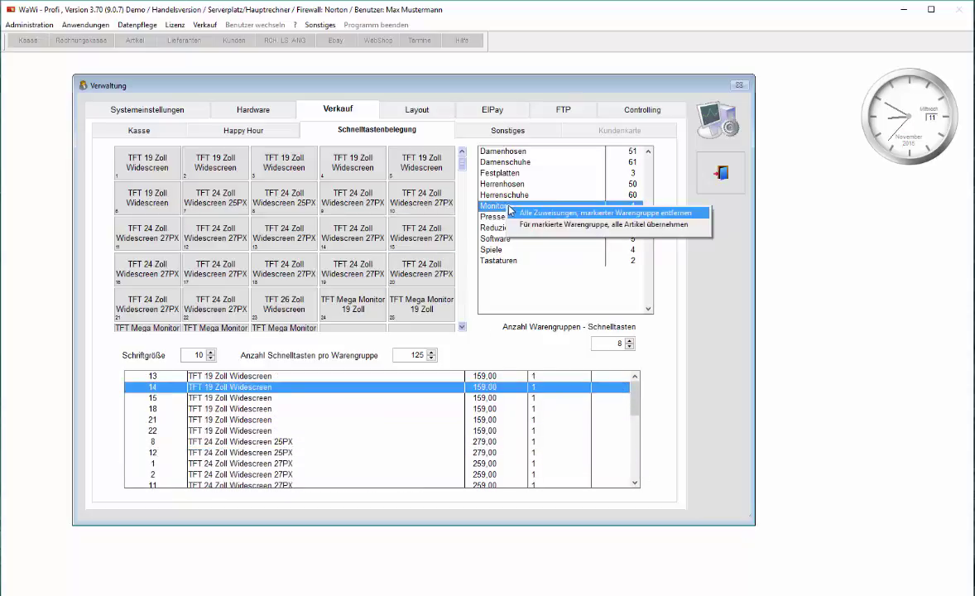
left_click(522, 214)
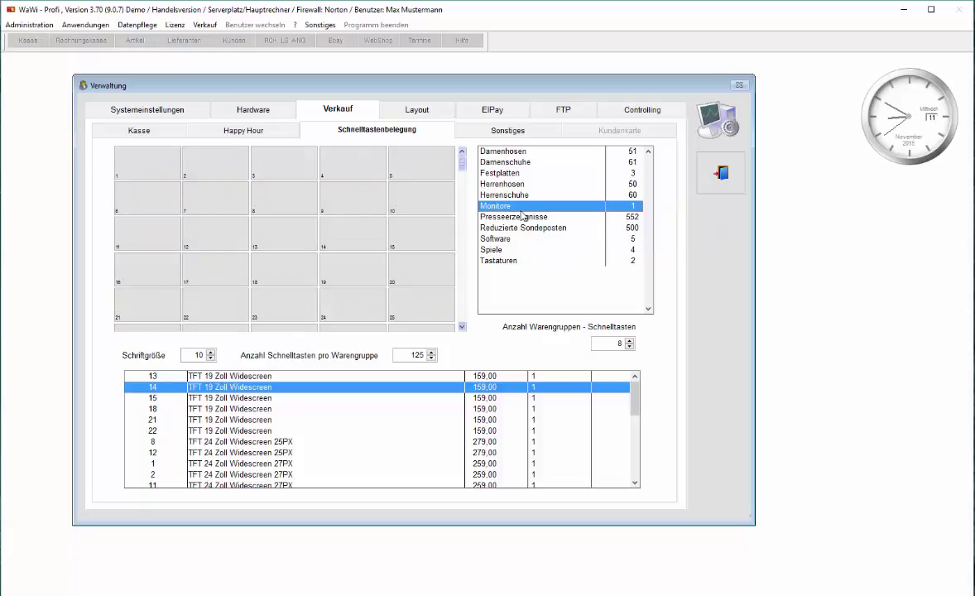
right_click(523, 213)
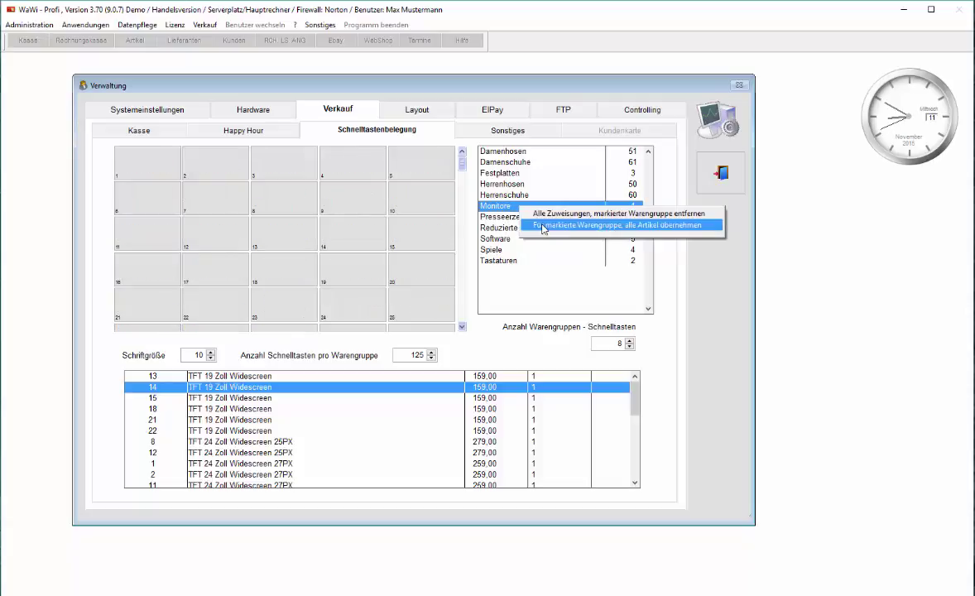
left_click(534, 222)
Delete the article assignments of quick keys 7 and 18 in the Monitore group.
left_click(224, 199)
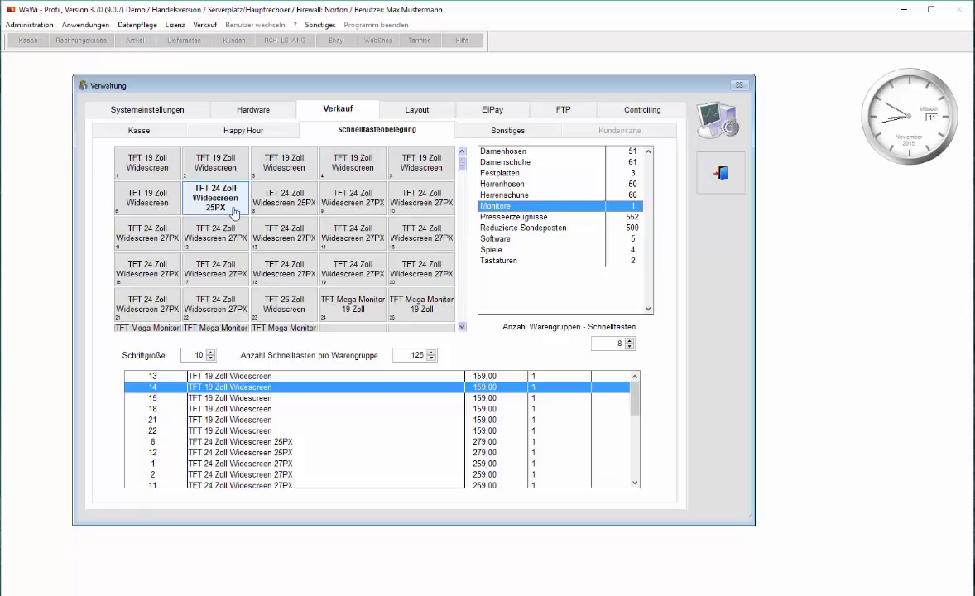
key("Delete")
left_click(480, 340)
left_click(258, 262)
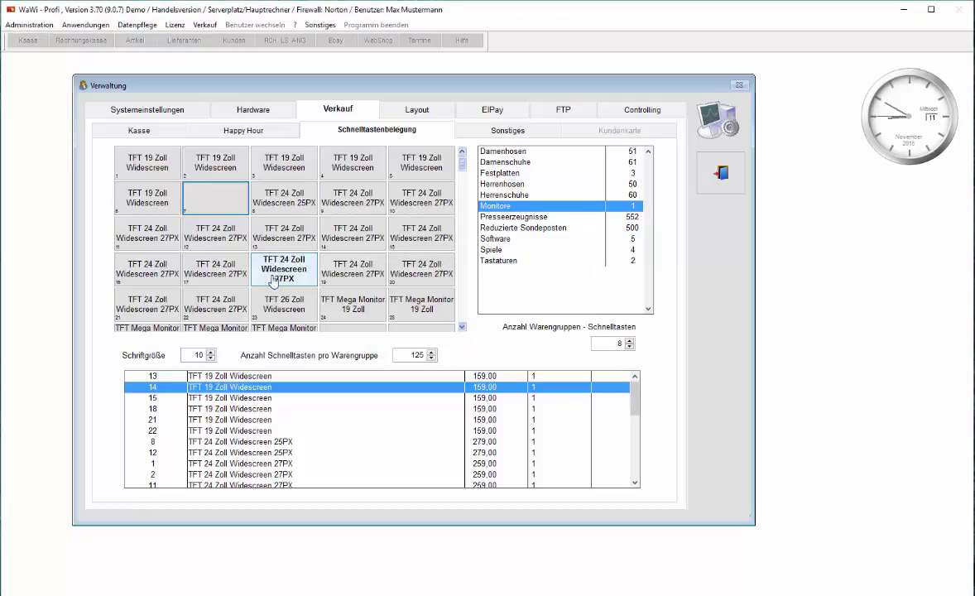
key("Delete")
left_click(495, 342)
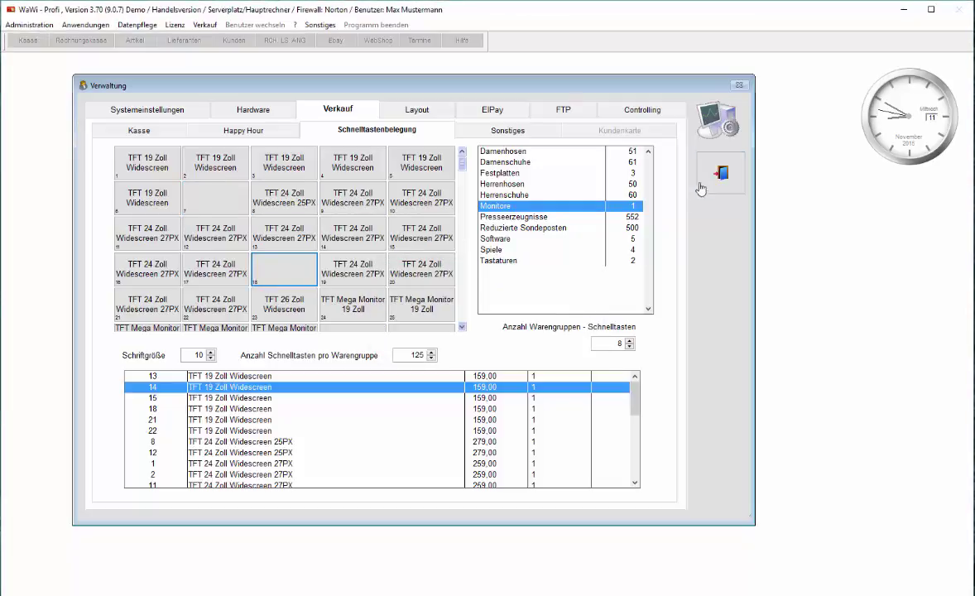
Leave the settings and open the cash register with the preselected salesperson.
left_click(721, 172)
left_click(675, 153)
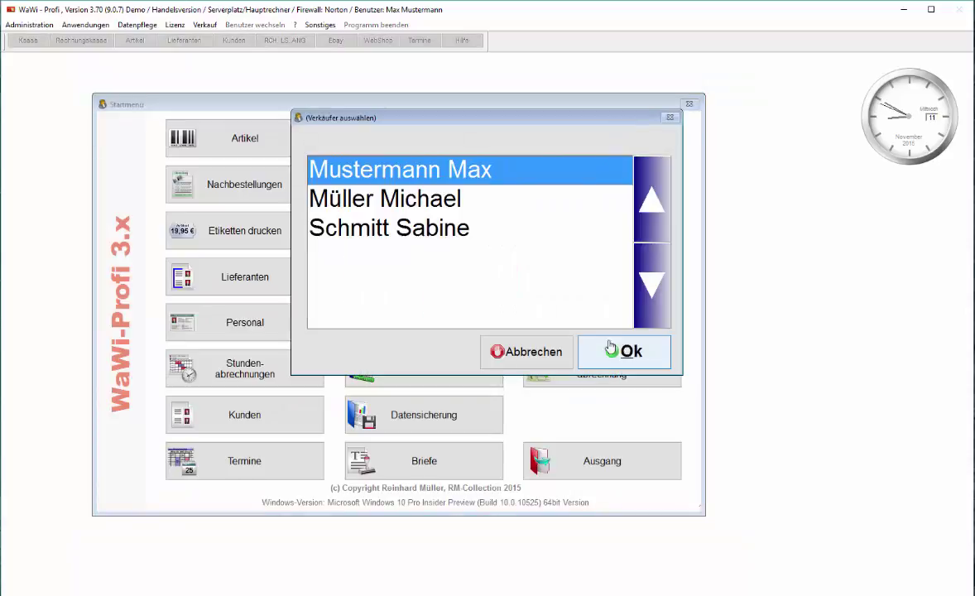
key("Return")
Add one "TFT 24 Zoll Widescreen 27PX" from the Monitore group to the sale and show the group's second page of quick keys.
left_click(602, 487)
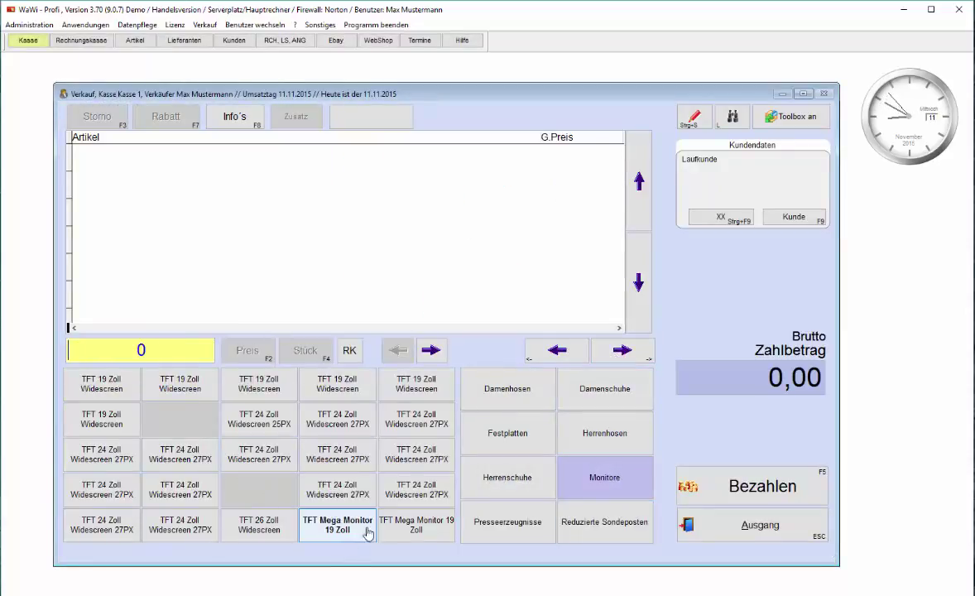
left_click(128, 495)
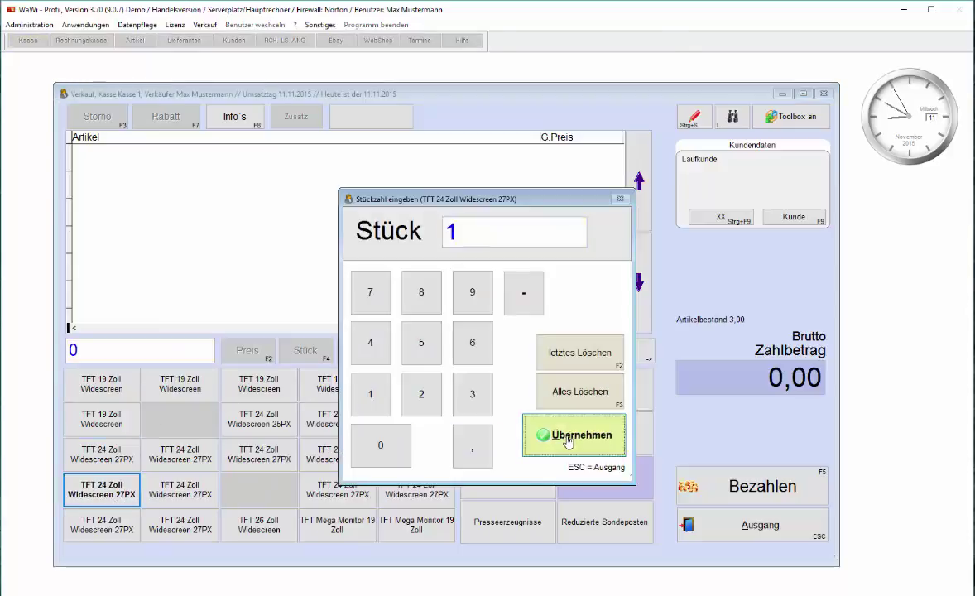
left_click(565, 439)
left_click(430, 350)
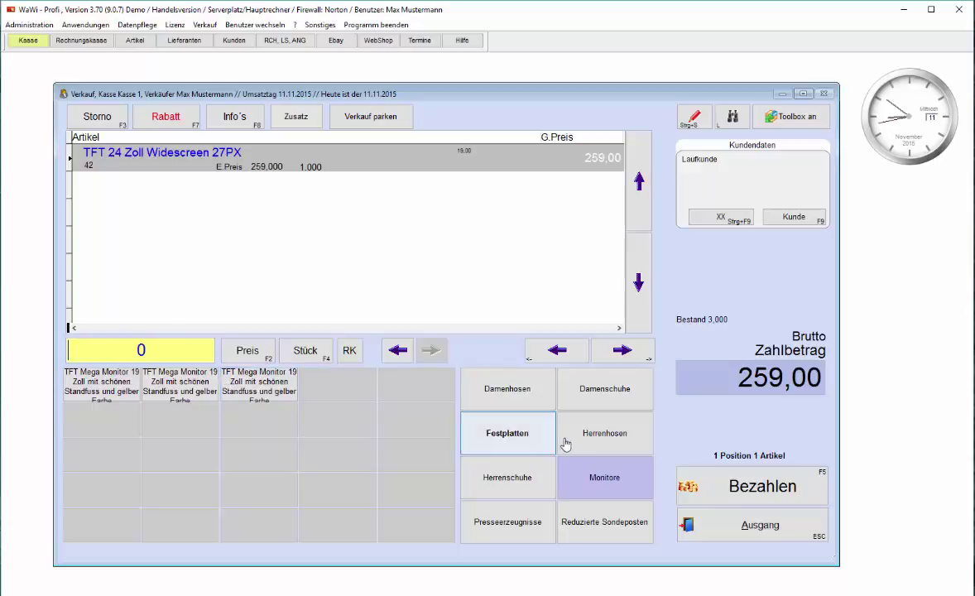
Show the quick keys of the Festplatten group in the sale, and open the sales quick key assignment in the system settings.
left_click(523, 444)
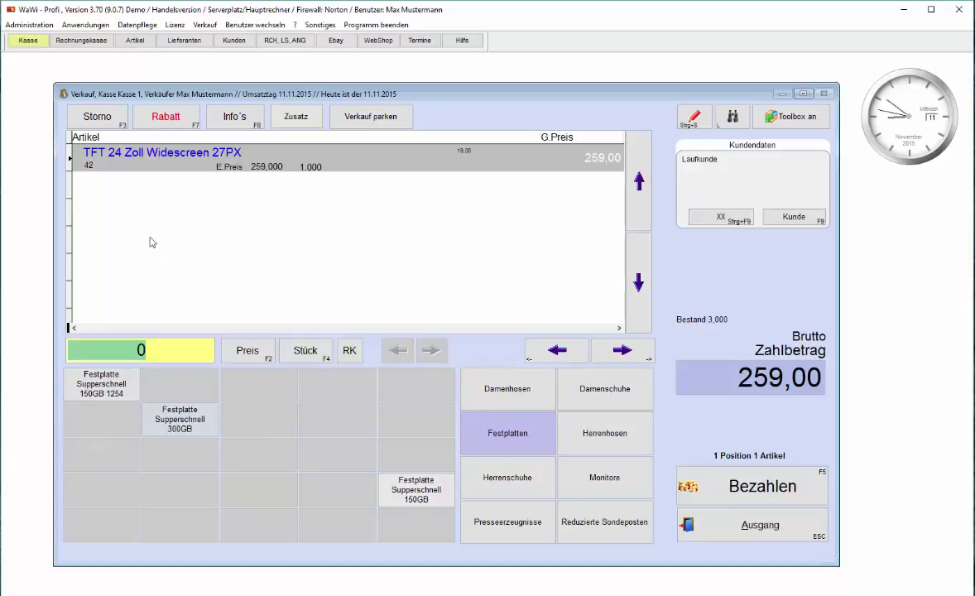
left_click(25, 26)
mouse_move(25, 37)
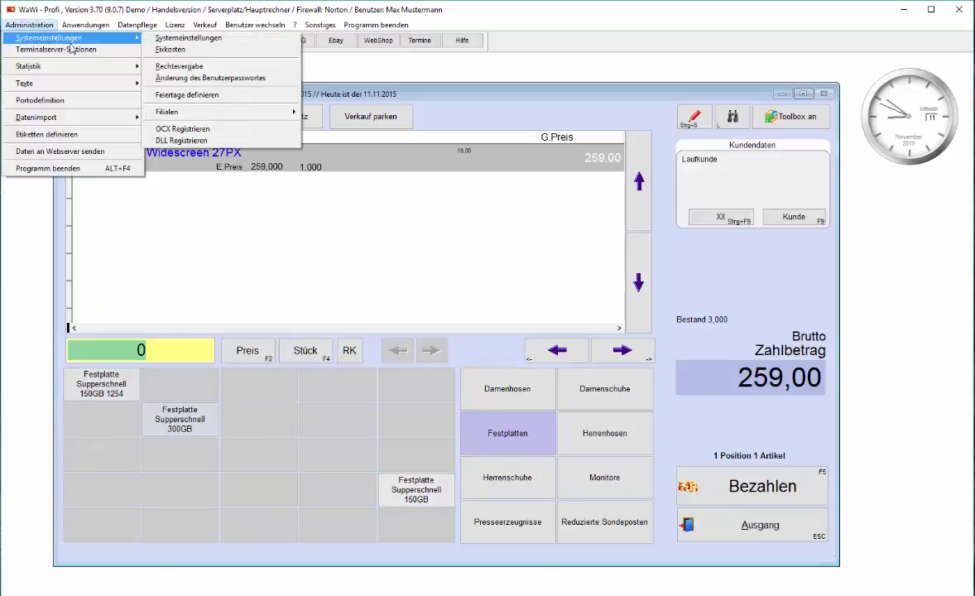
left_click(227, 38)
left_click(349, 110)
left_click(337, 130)
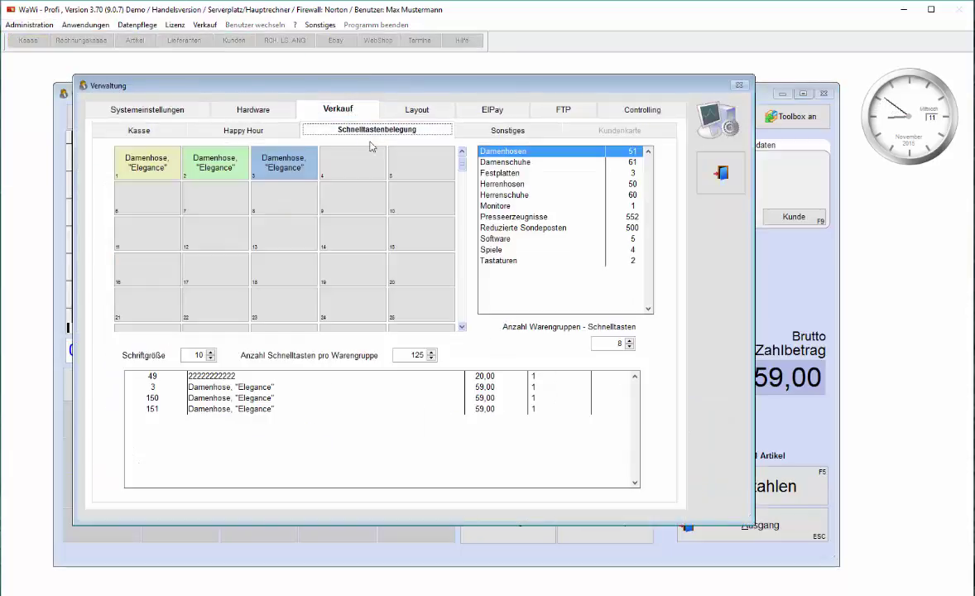
Set the number of product group quick keys to 10 and the quick key font size to 6.
double_click(630, 347)
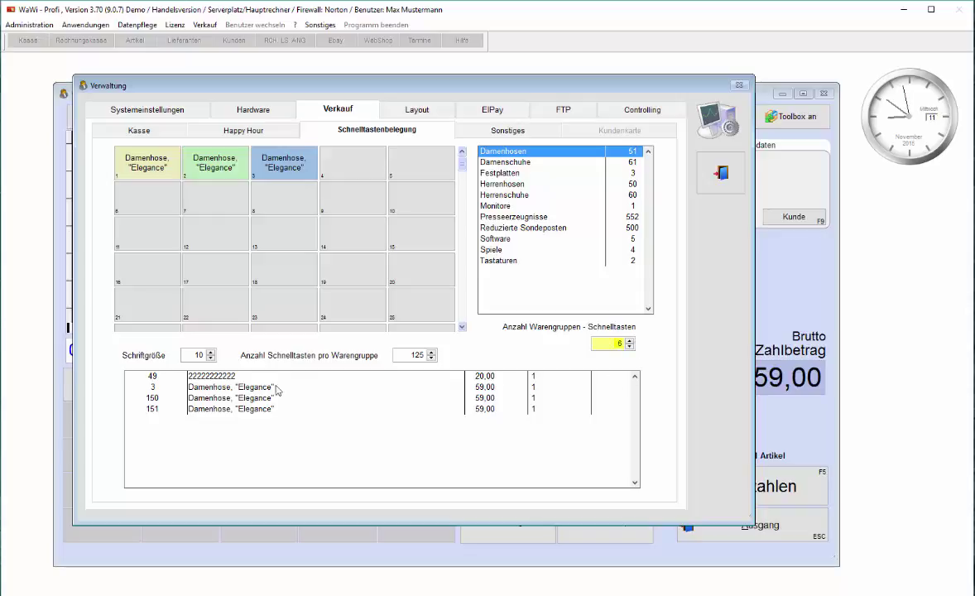
double_click(628, 339)
double_click(629, 339)
double_click(211, 359)
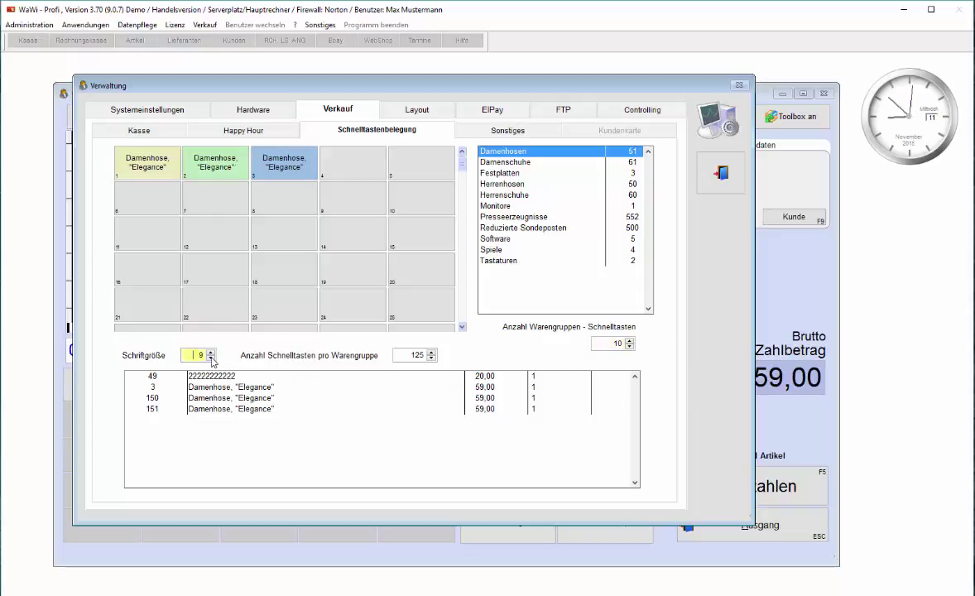
left_click(211, 358)
left_click(211, 358)
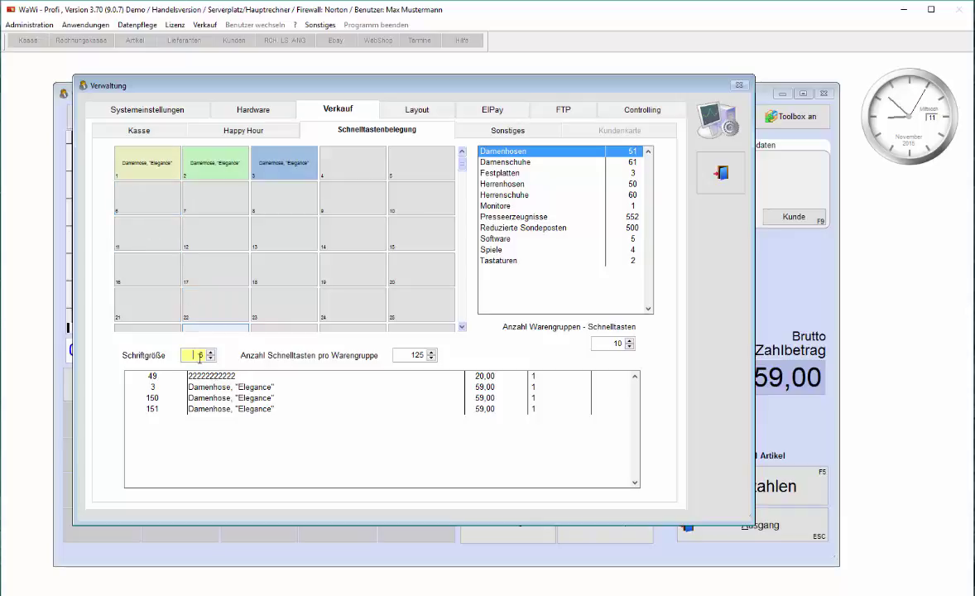
Leave the settings and the current sale window, and reopen the cash register with the preselected salesperson.
left_click(720, 172)
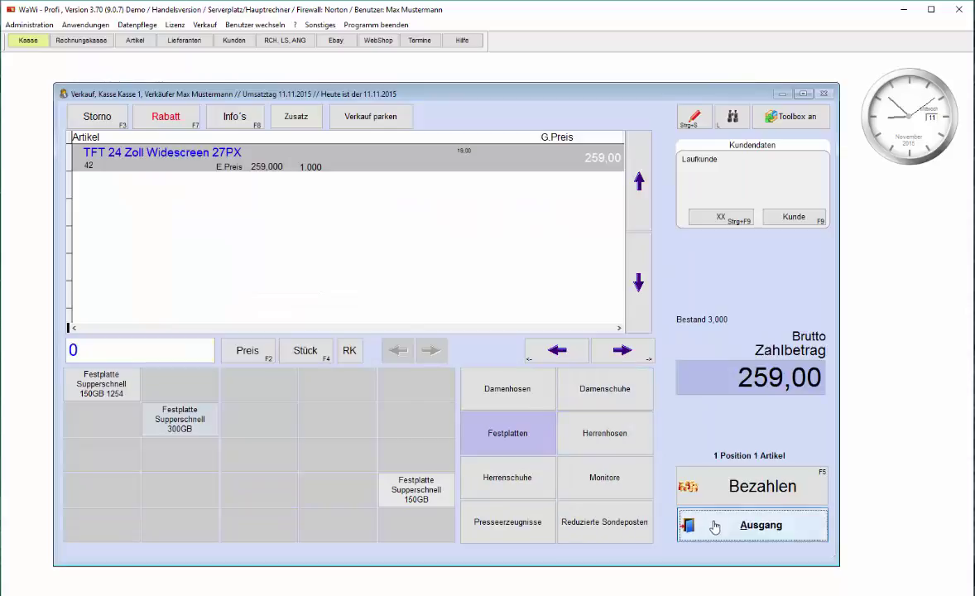
left_click(692, 524)
left_click(502, 445)
left_click(598, 143)
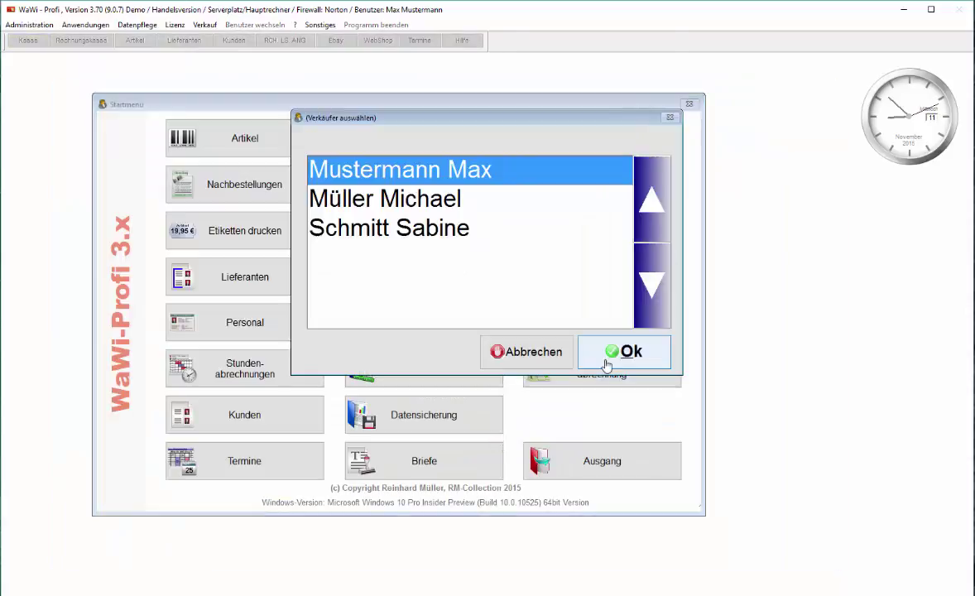
left_click(625, 354)
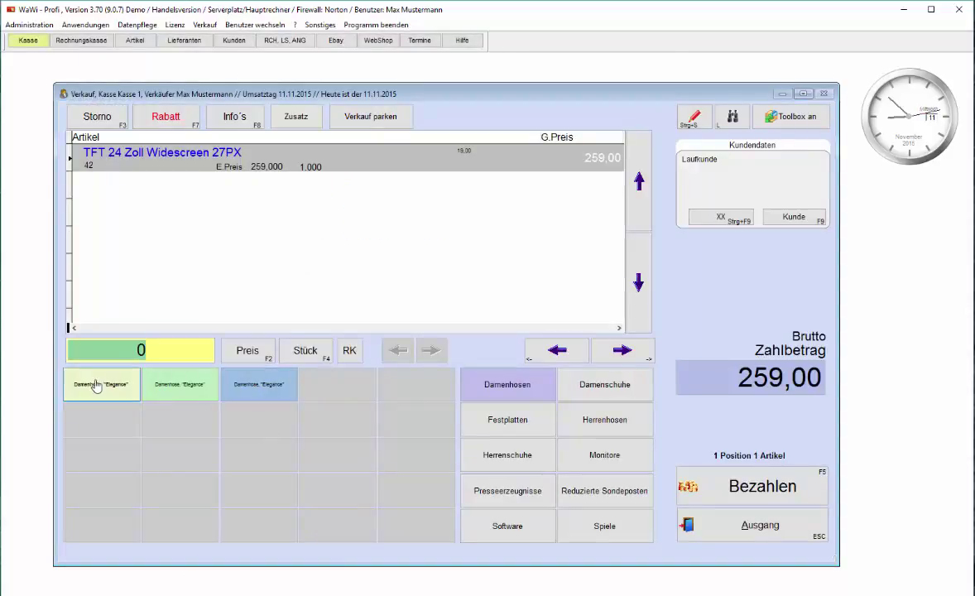